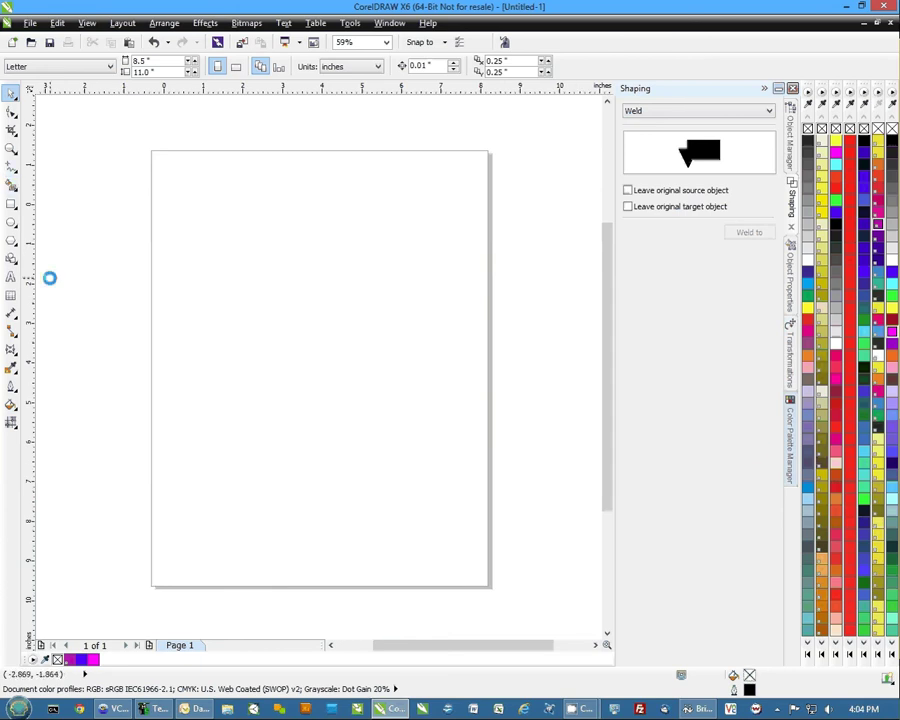
Draw a large circle, about 7.4 by 6.6 inches, with the Ellipse tool.
left_click(11, 222)
left_click_drag(187, 212, 484, 477)
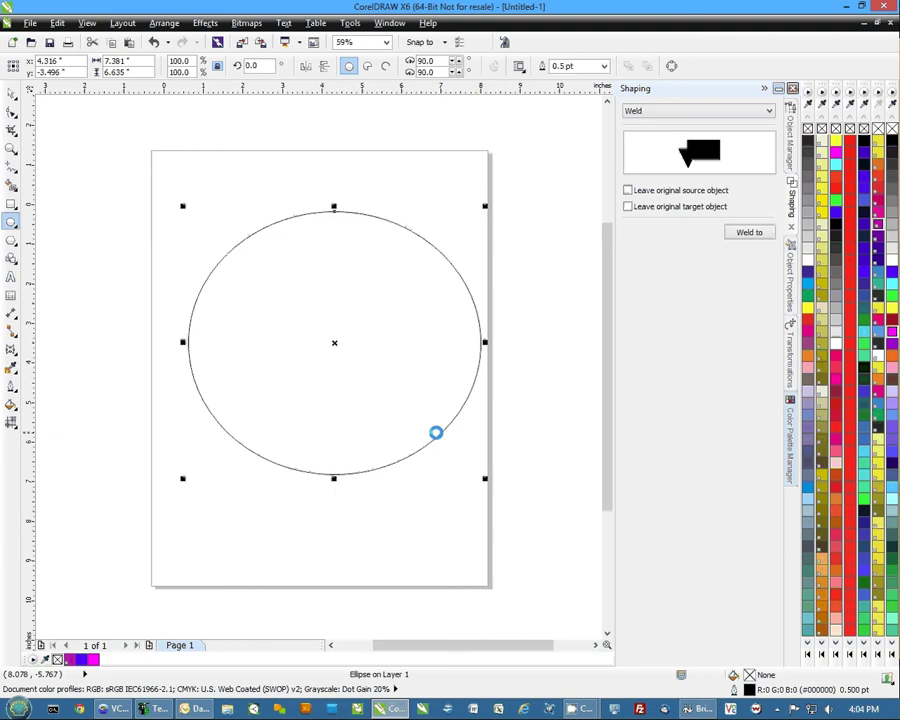
Apply a mesh fill to the circle with a 7-column by 6-row grid.
left_click(12, 423)
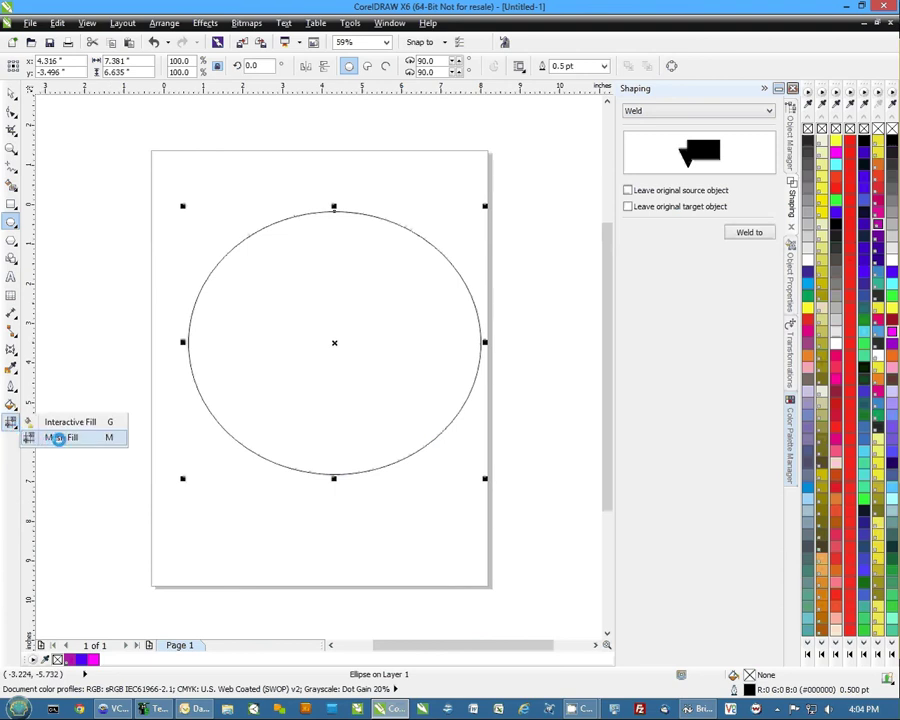
left_click(59, 438)
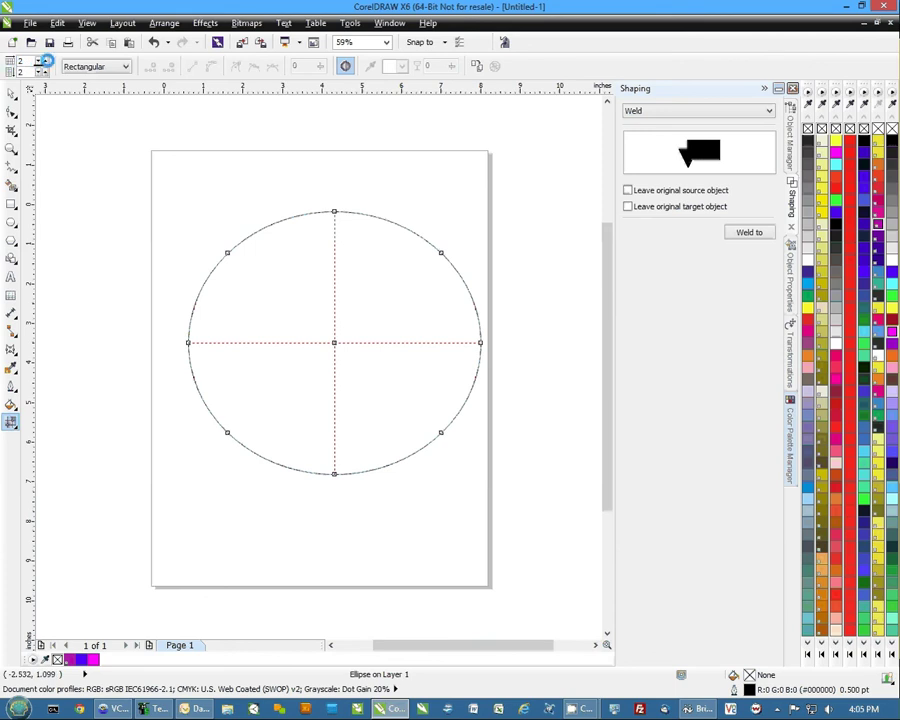
left_click(44, 60)
left_click(44, 60)
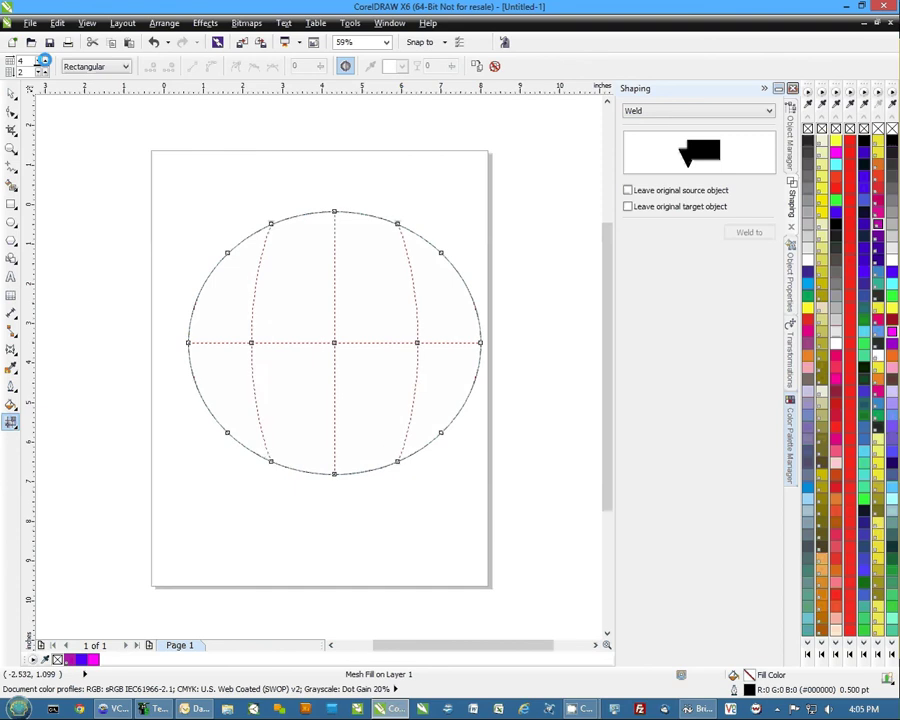
left_click(44, 60)
left_click(44, 60)
left_click(44, 60)
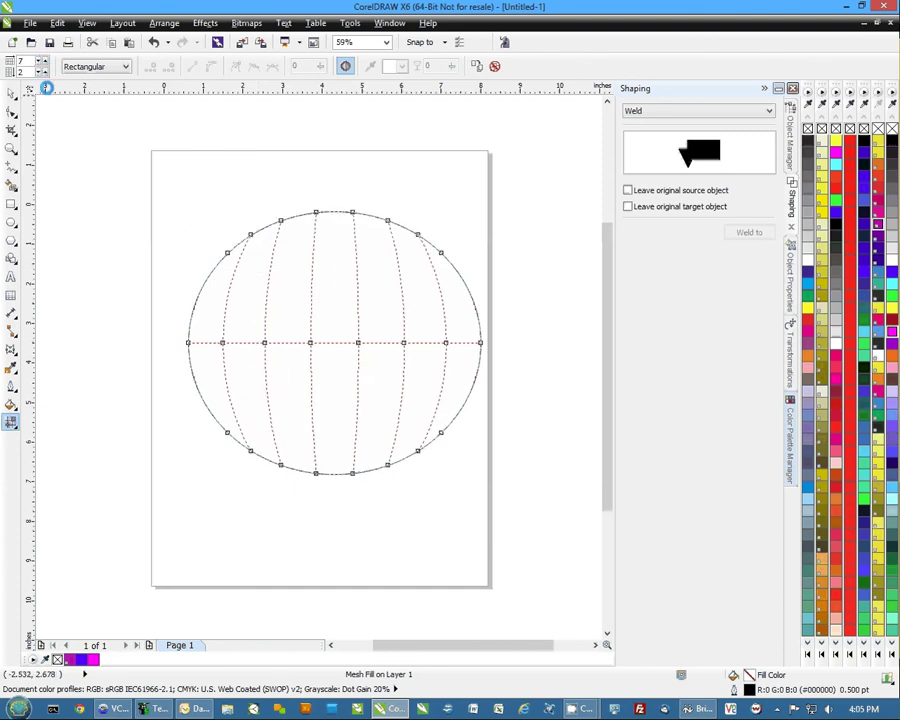
left_click(44, 70)
left_click(44, 70)
left_click(44, 70)
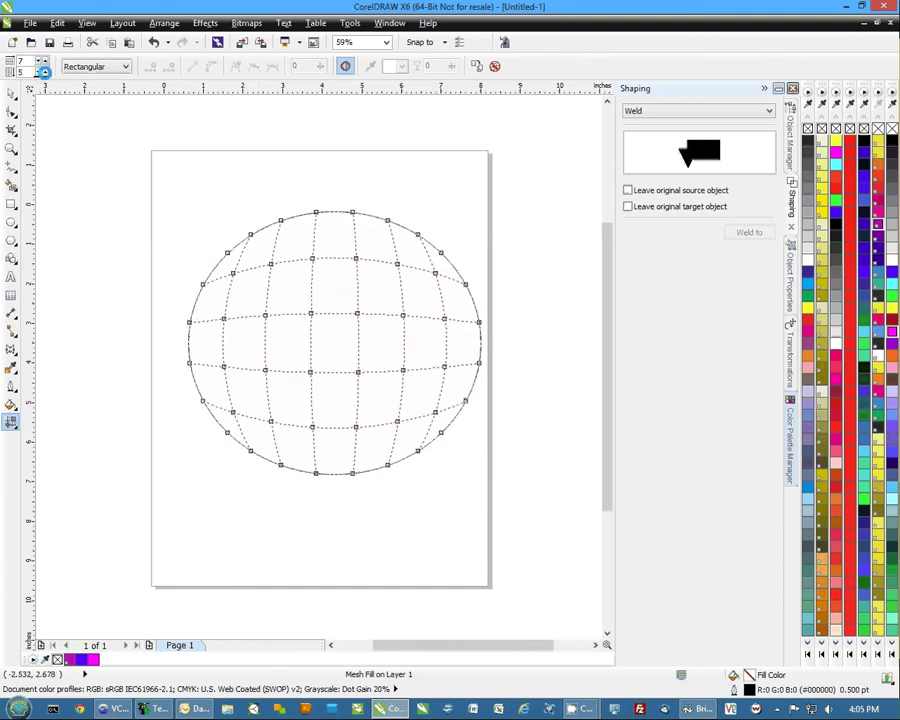
left_click(44, 70)
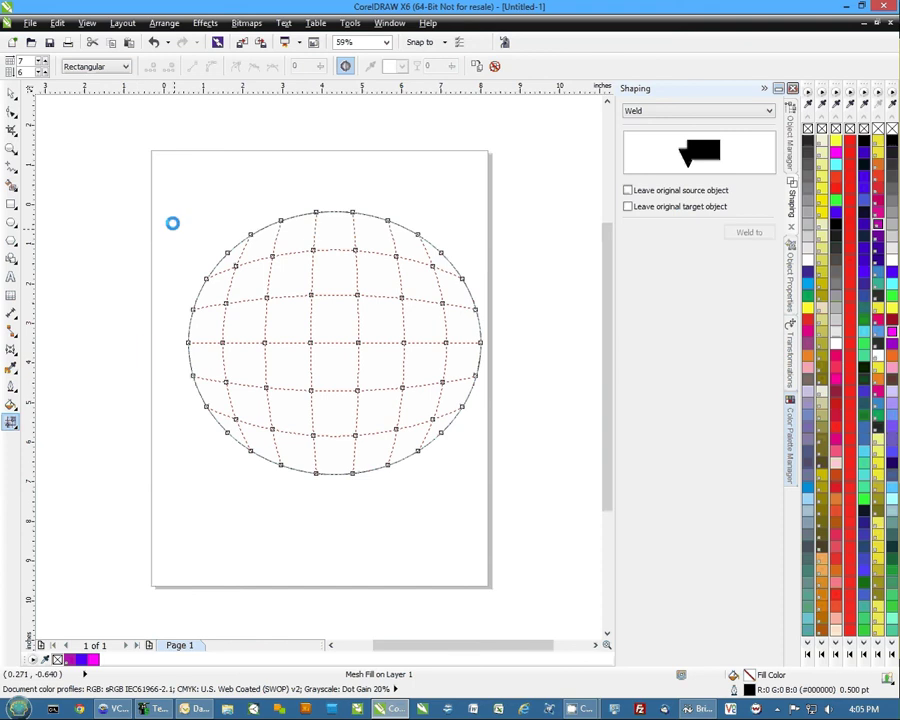
Select the column of mesh nodes right of centre and fill them dark red.
left_click_drag(171, 189, 295, 319)
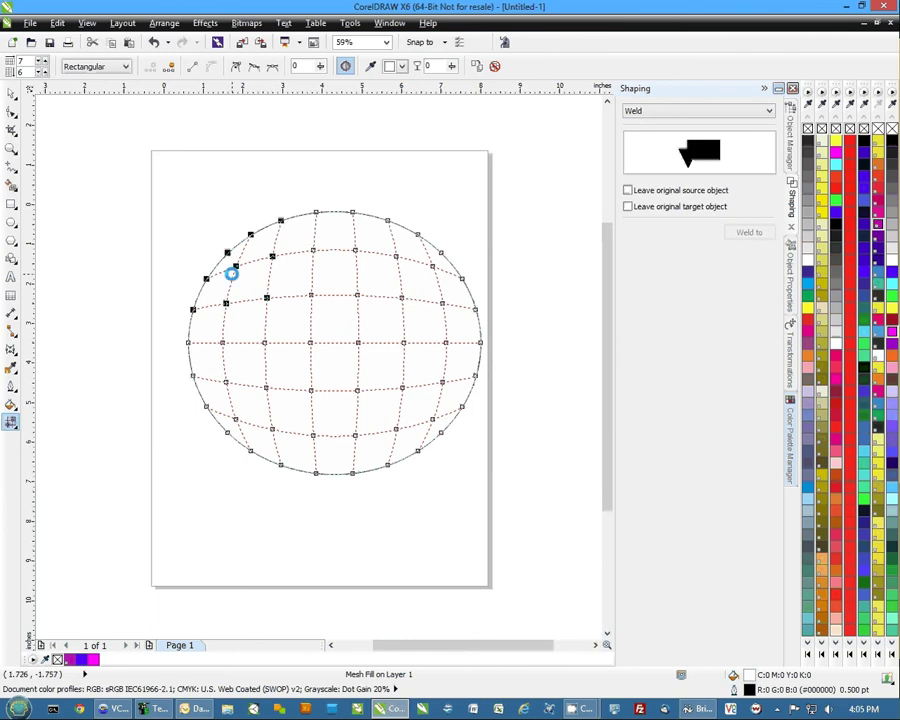
left_click_drag(299, 185, 370, 268)
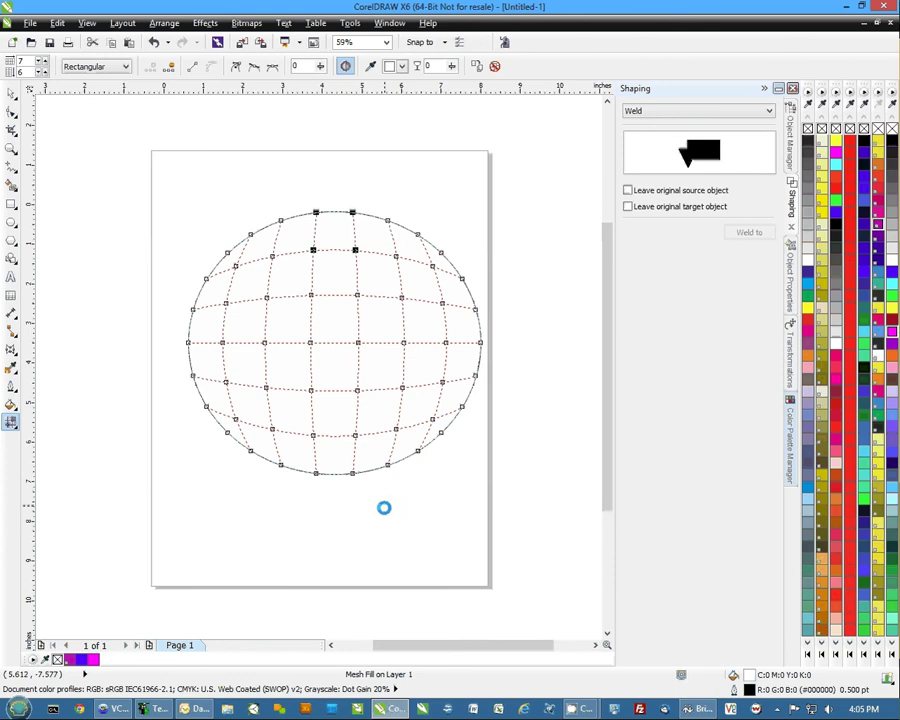
left_click_drag(372, 560, 291, 418)
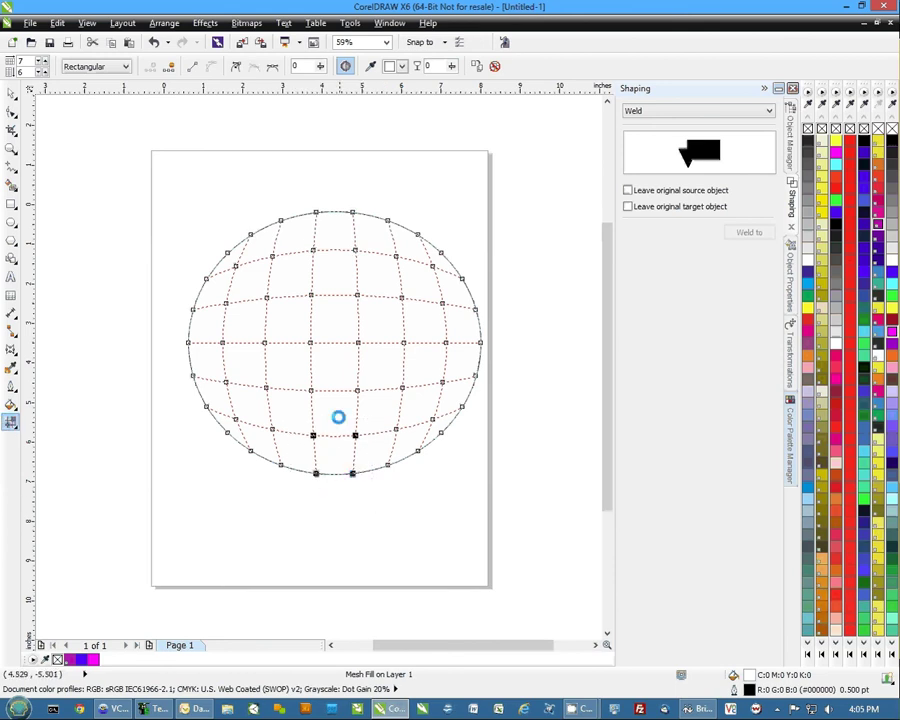
left_click_drag(376, 497, 297, 420)
left_click(391, 505)
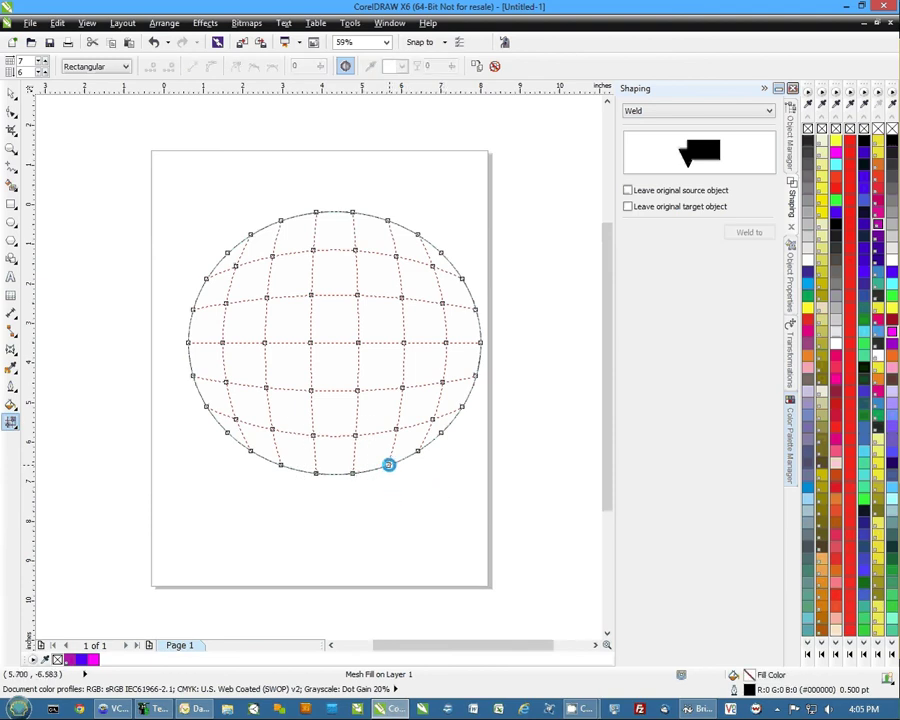
left_click(389, 464)
left_click_drag(393, 442, 396, 428)
left_click(399, 387)
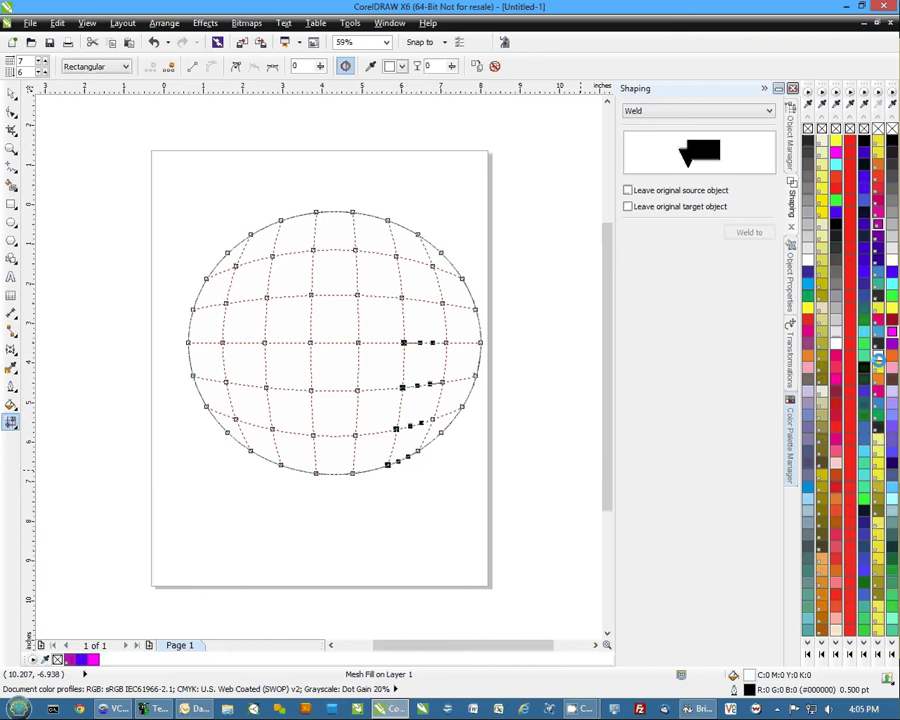
left_click(890, 318)
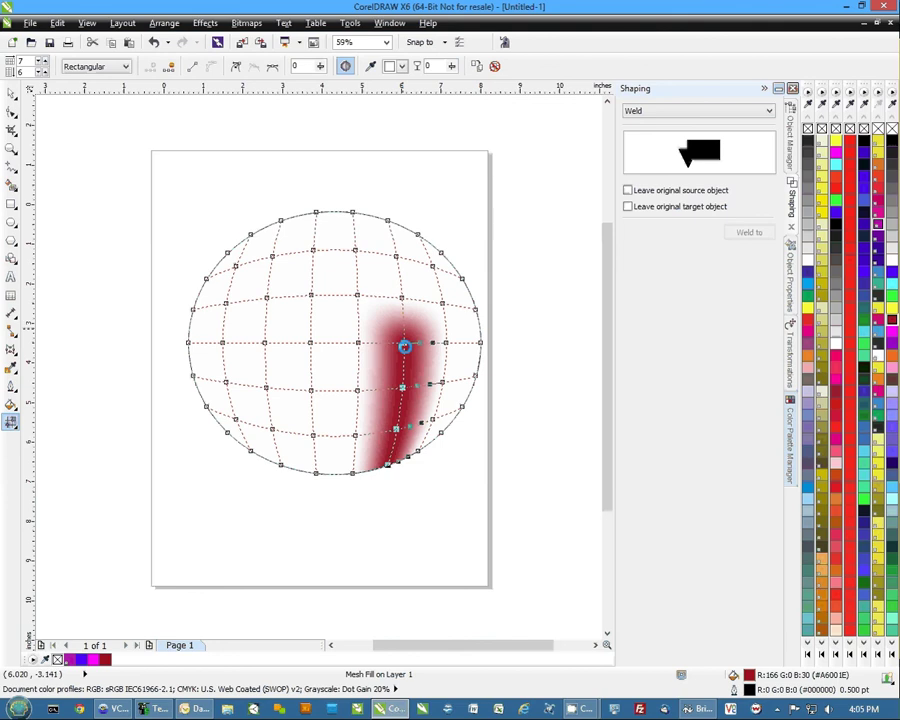
Fill the column of nodes right of the red band blue.
left_click(417, 449)
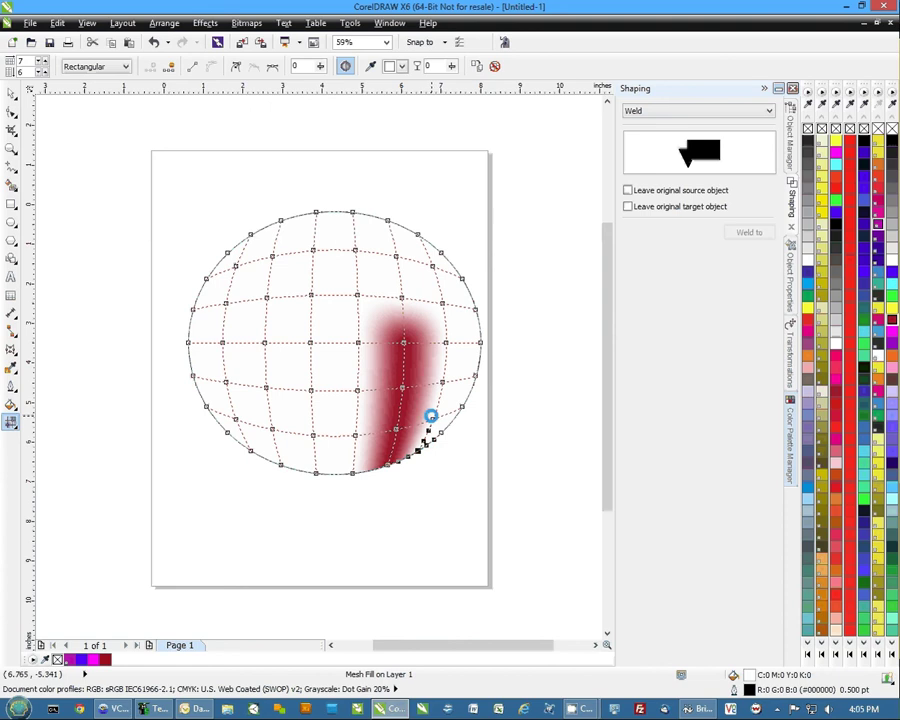
left_click(443, 381)
left_click(444, 344)
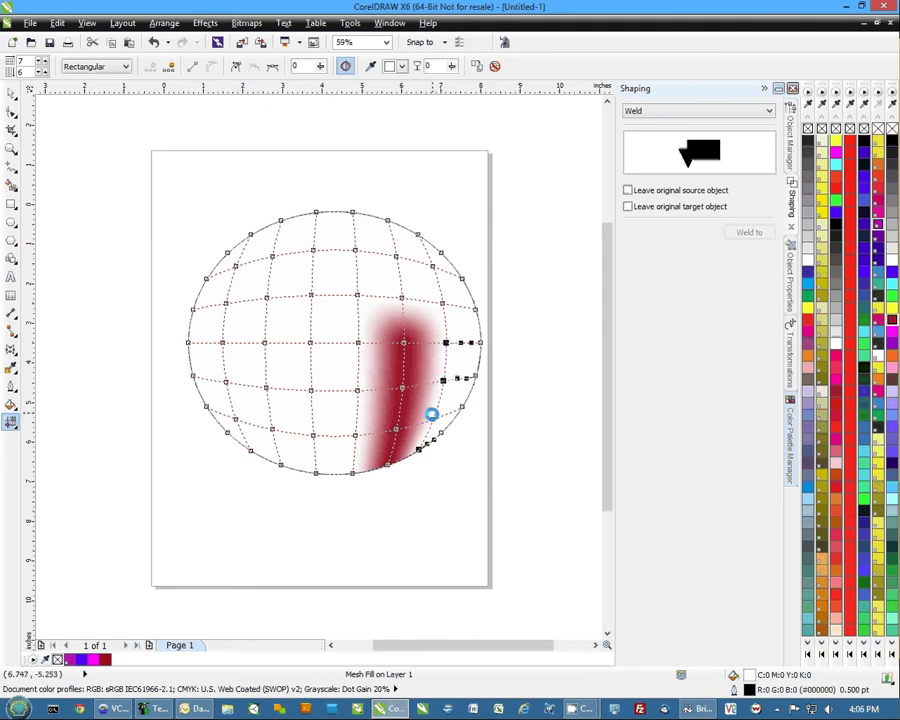
left_click(878, 370)
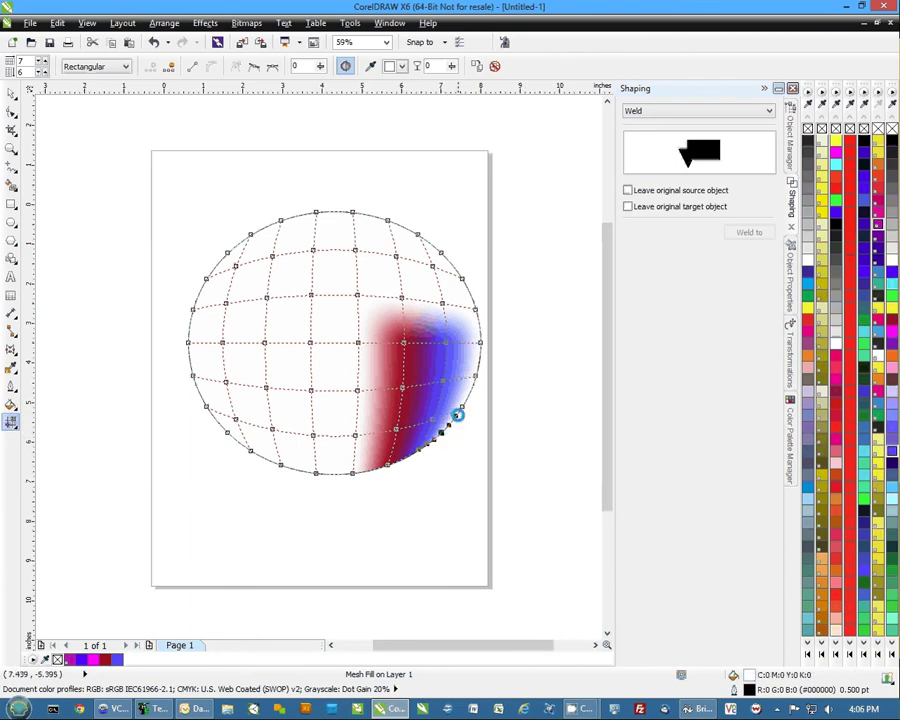
Fill the nodes along the right edge yellow.
left_click(460, 408)
left_click(475, 376, "shift")
left_click(480, 342, "shift")
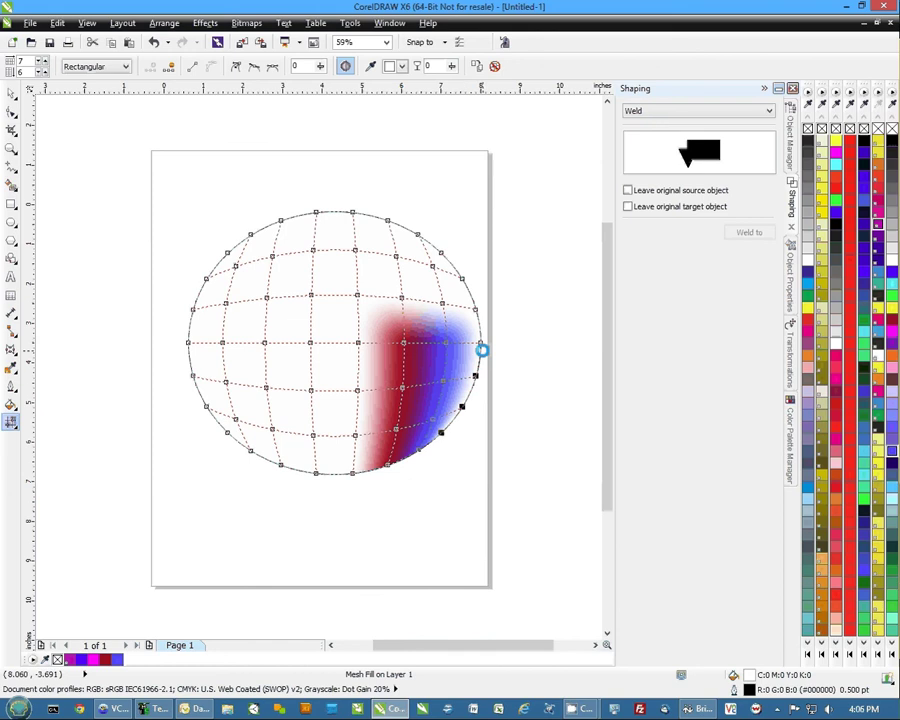
left_click(836, 307)
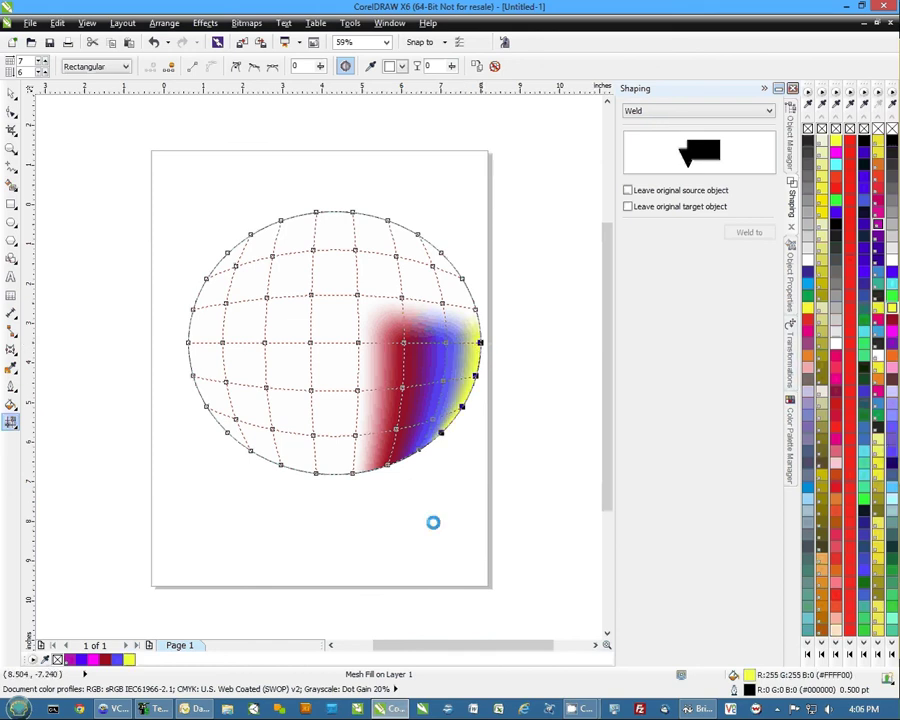
Fill the node column left of the red band green and the next column blue.
left_click_drag(352, 473, 355, 344)
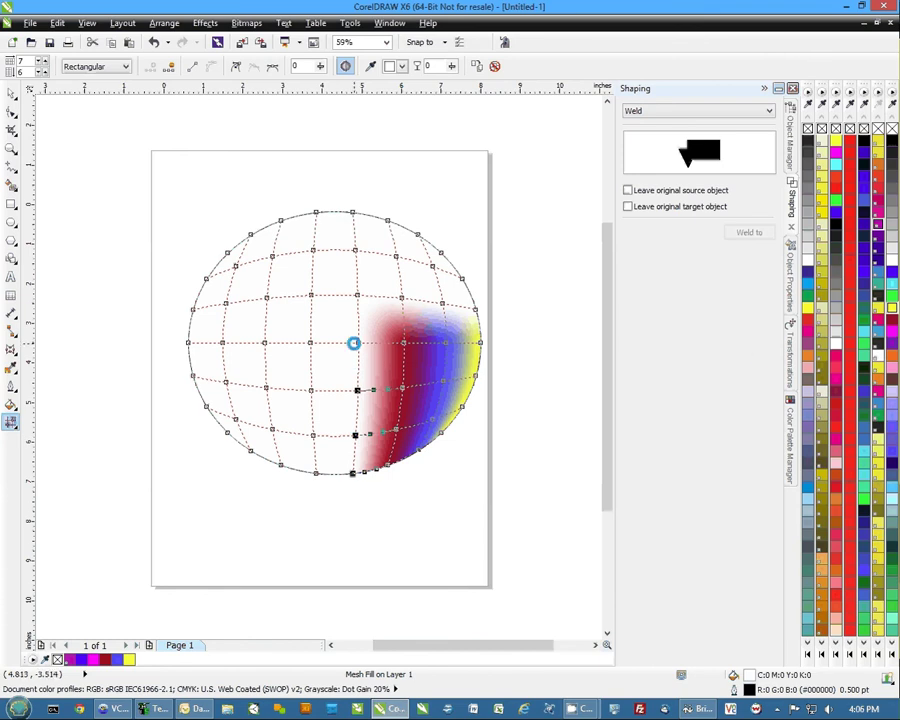
left_click(836, 202)
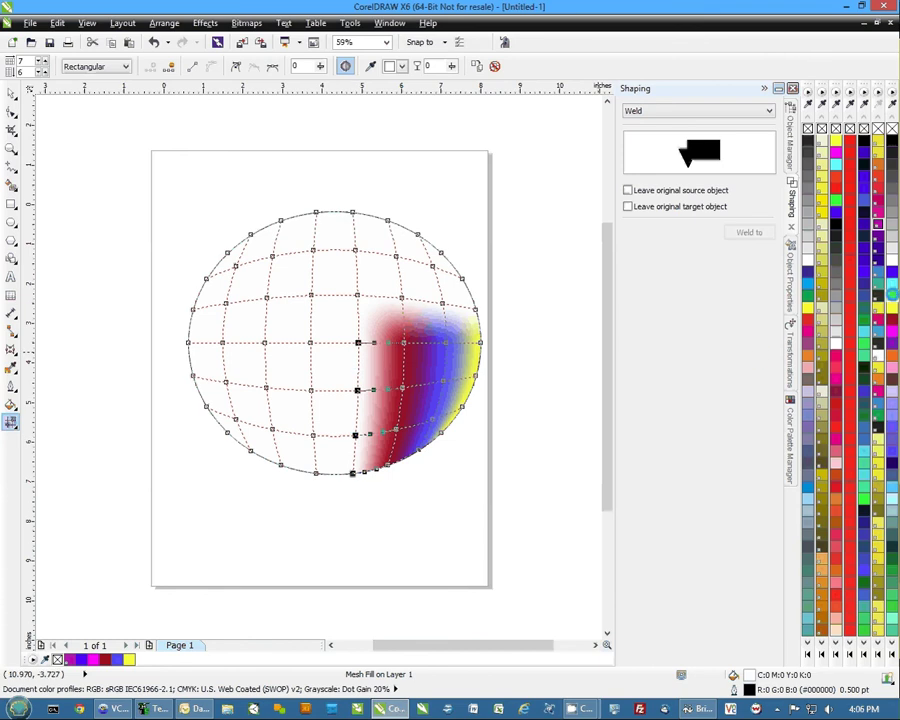
left_click_drag(331, 500, 276, 330)
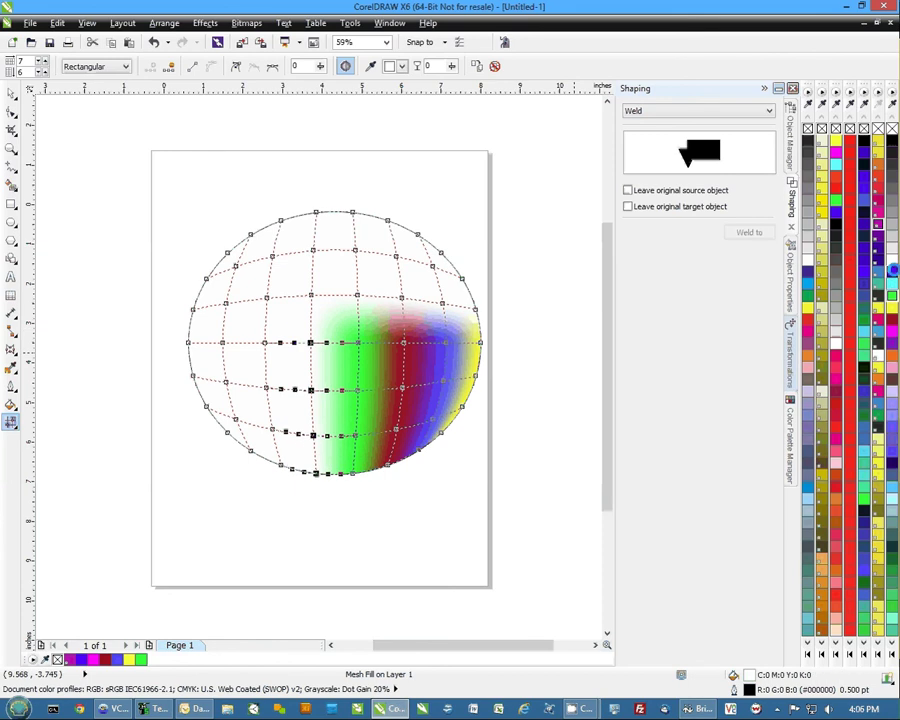
left_click(864, 306)
Fill the next left-side node columns cyan and brown.
left_click_drag(295, 493, 269, 342)
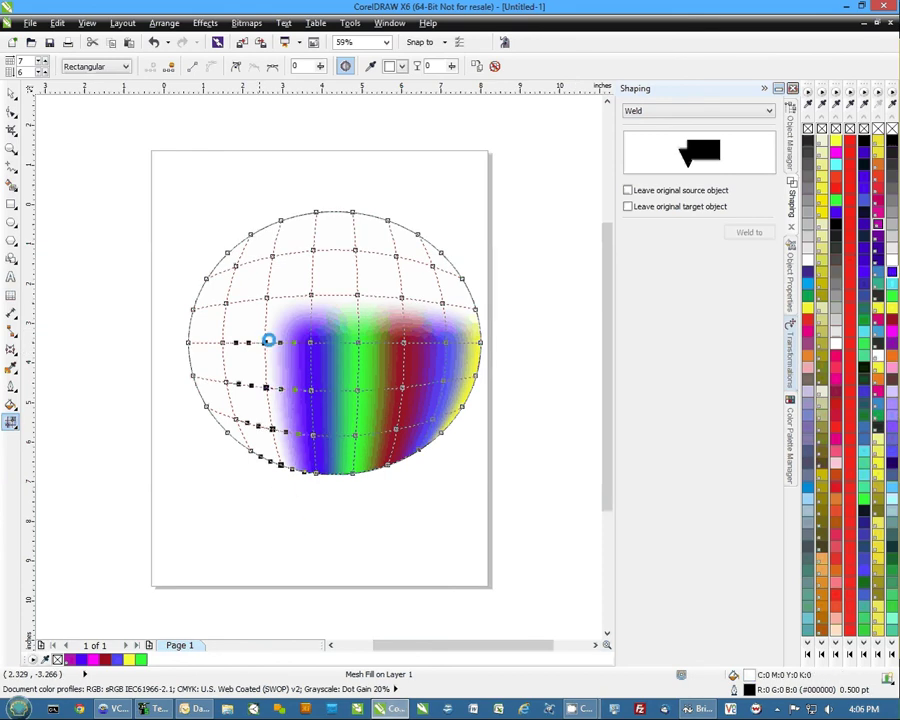
left_click(891, 487)
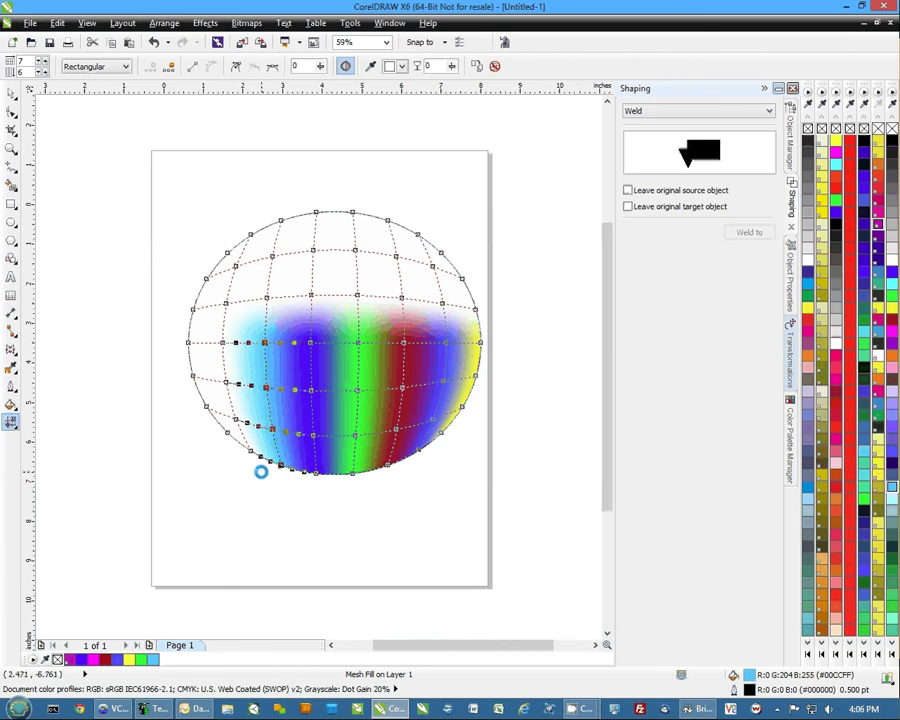
left_click_drag(262, 472, 222, 341)
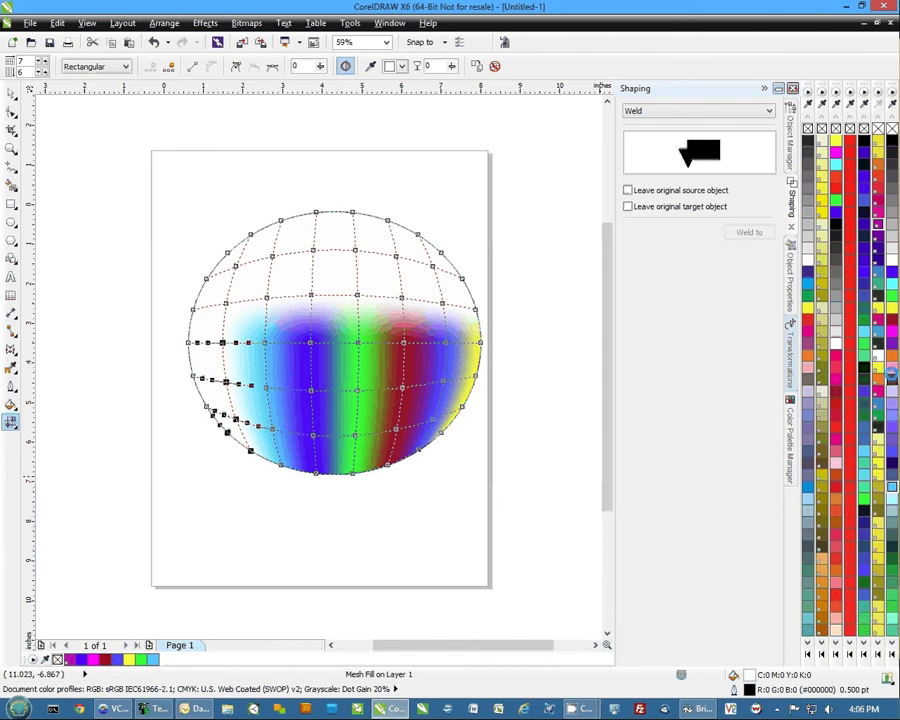
left_click(891, 377)
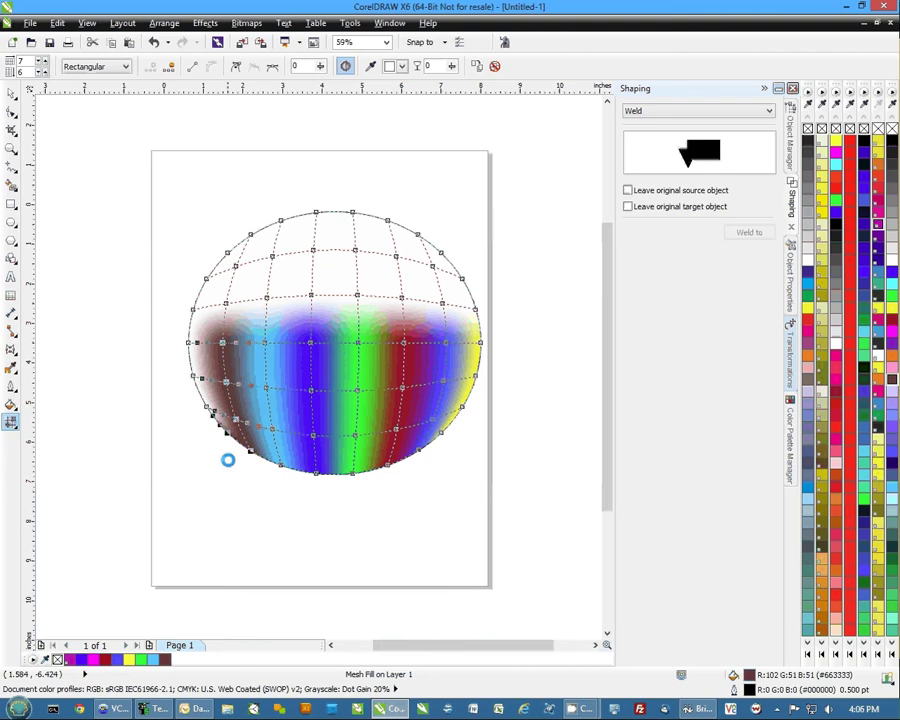
Fill the nodes along the lower-left edge dark red.
left_click_drag(226, 445, 201, 474)
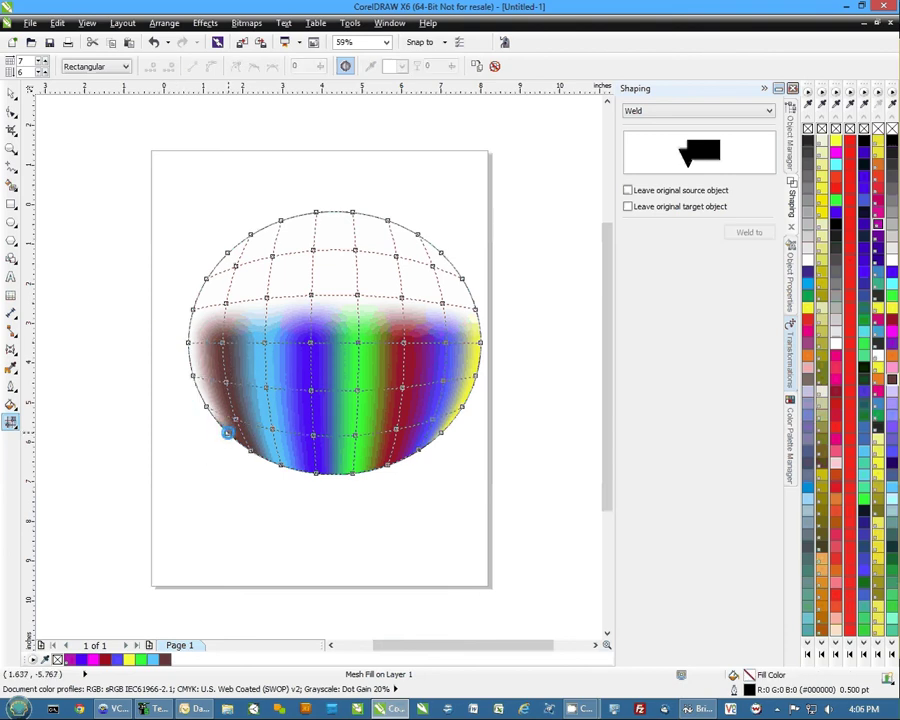
left_click(228, 432)
left_click(206, 407, "shift")
left_click(193, 376, "shift")
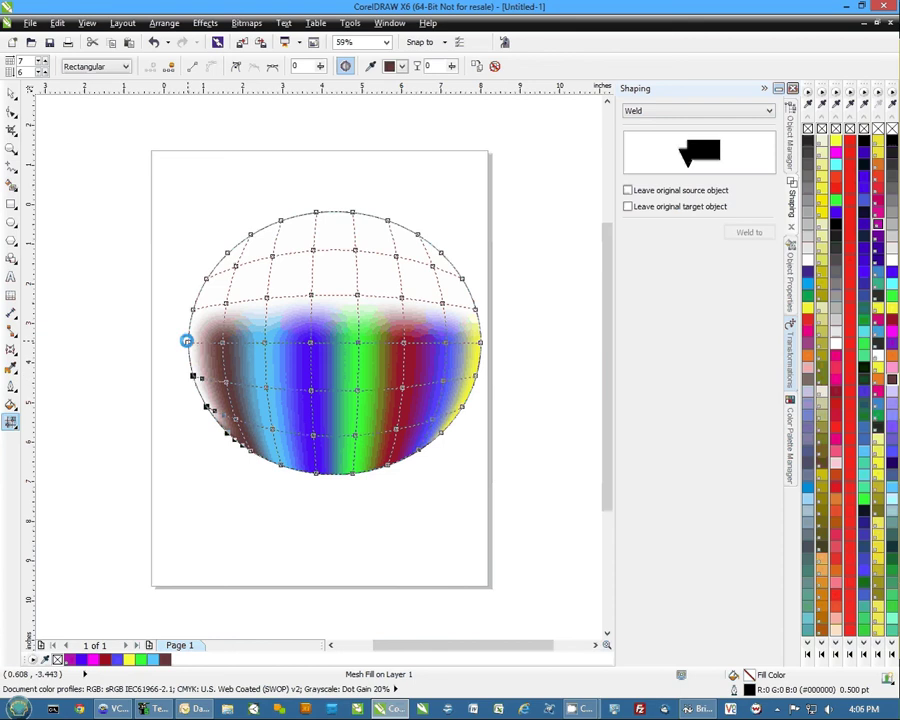
left_click(186, 341, "shift")
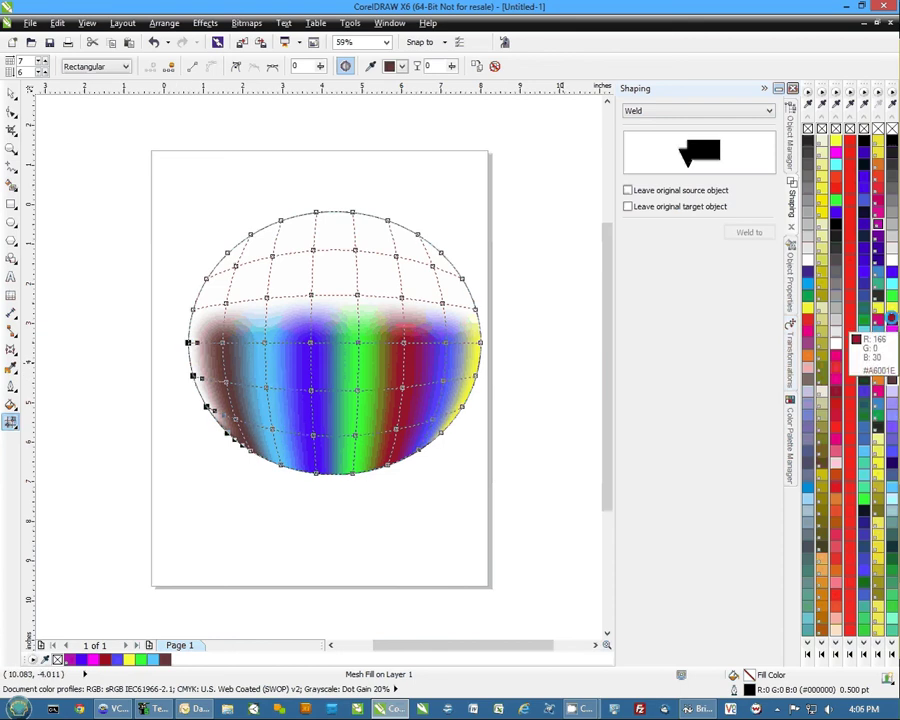
left_click(891, 318)
left_click_drag(131, 190, 542, 323)
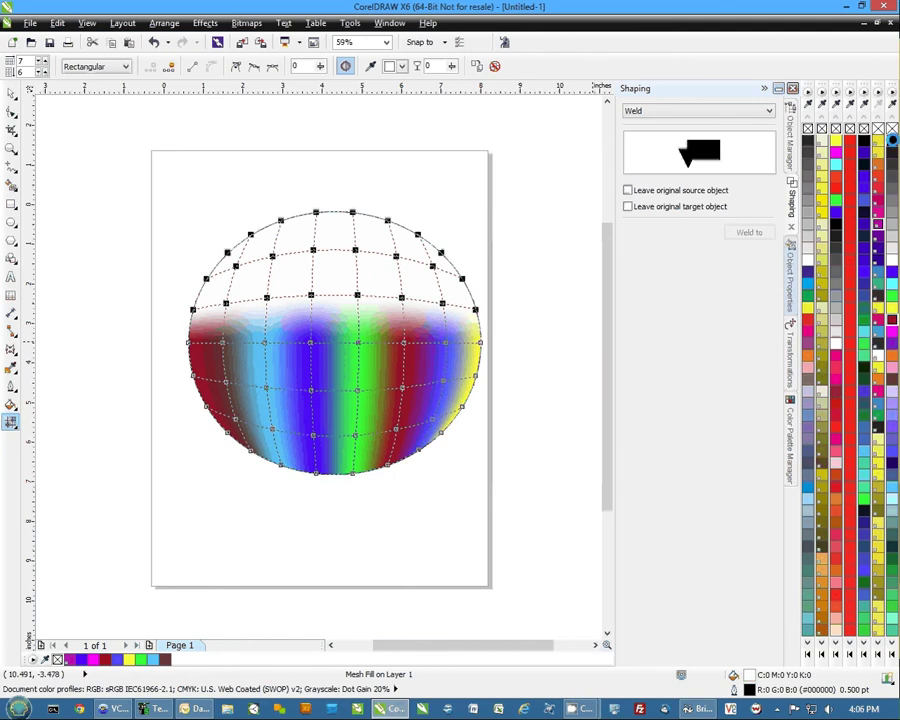
Fill the selected top rows of mesh nodes black.
left_click(891, 140)
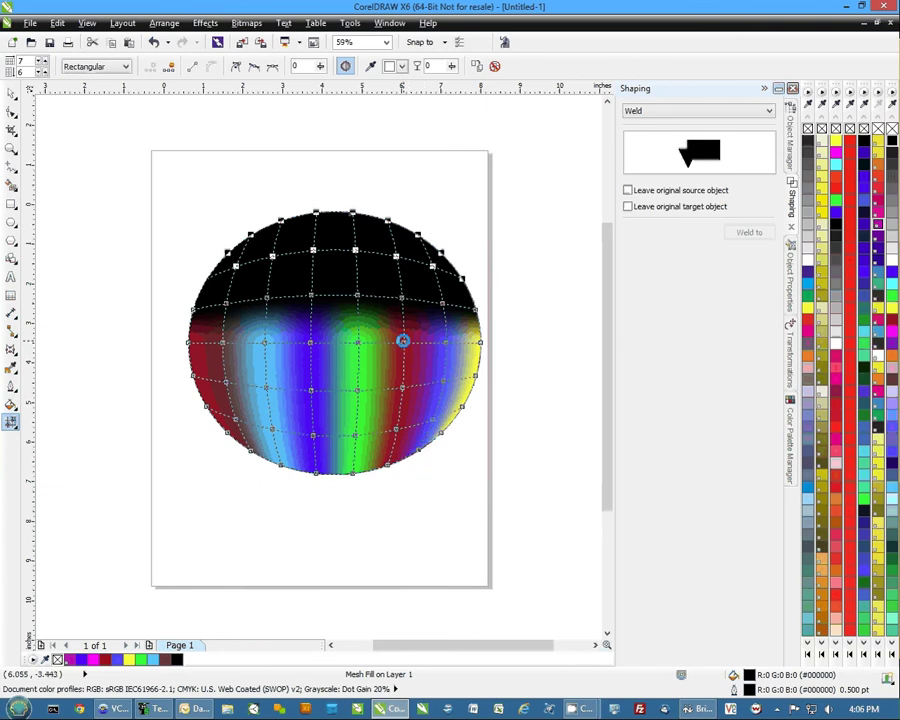
Warp the red and green bands downward and pull the blue band up into the black.
left_click_drag(402, 341, 408, 408)
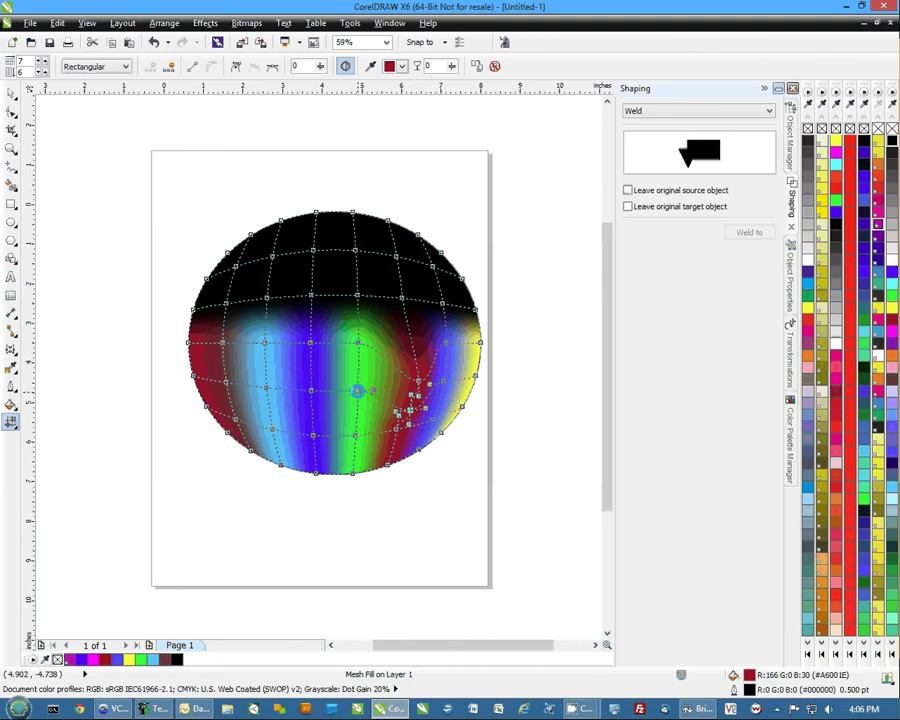
left_click_drag(357, 390, 358, 400)
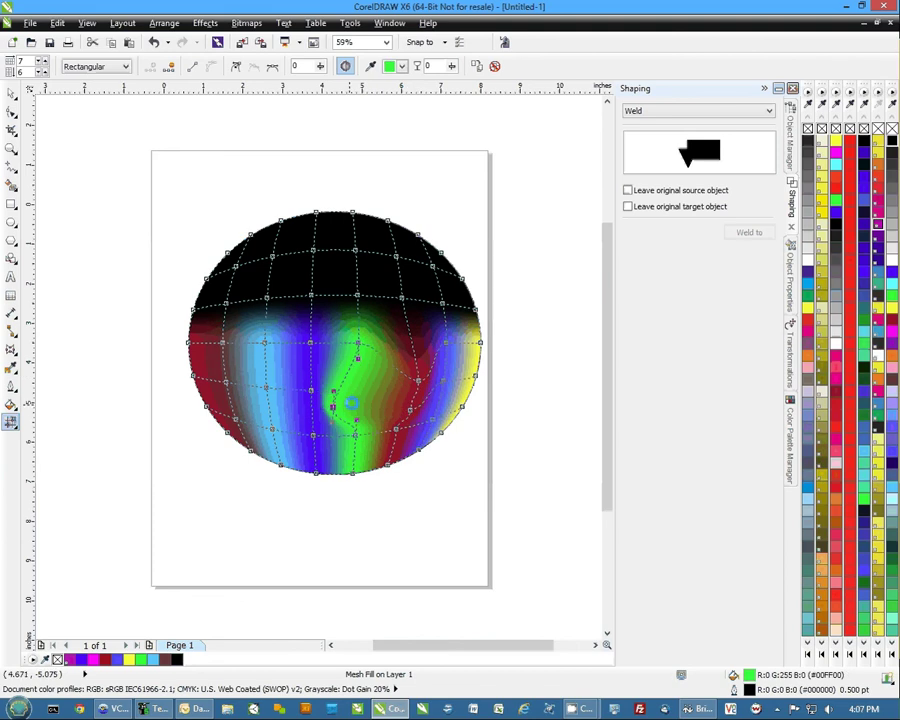
left_click(313, 372)
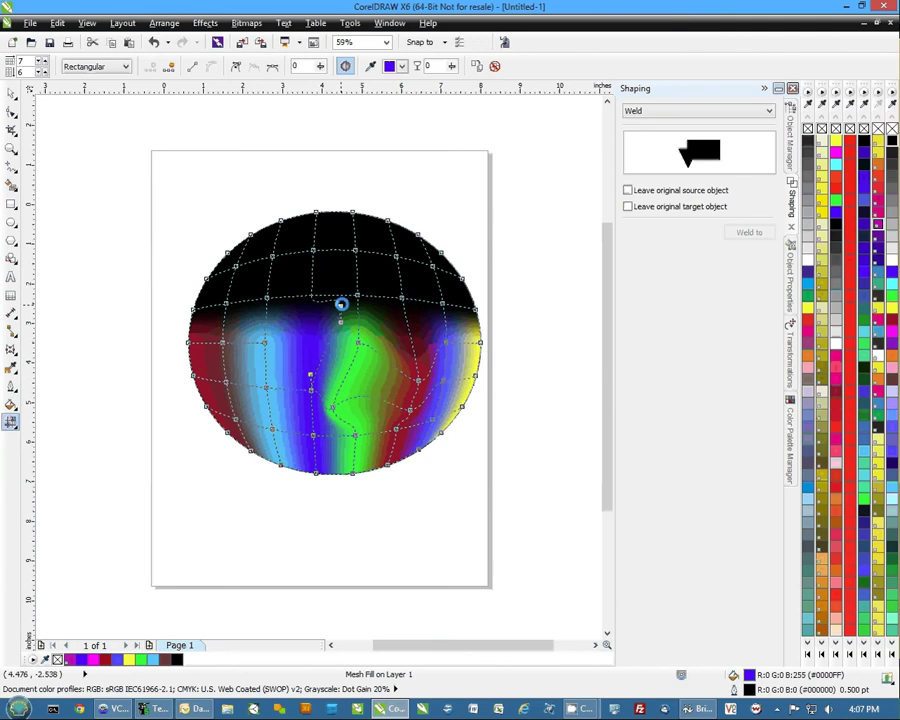
left_click_drag(342, 303, 396, 281)
Spread the light-blue band and pull a black wedge and red spike out leftward.
left_click_drag(267, 340, 205, 290)
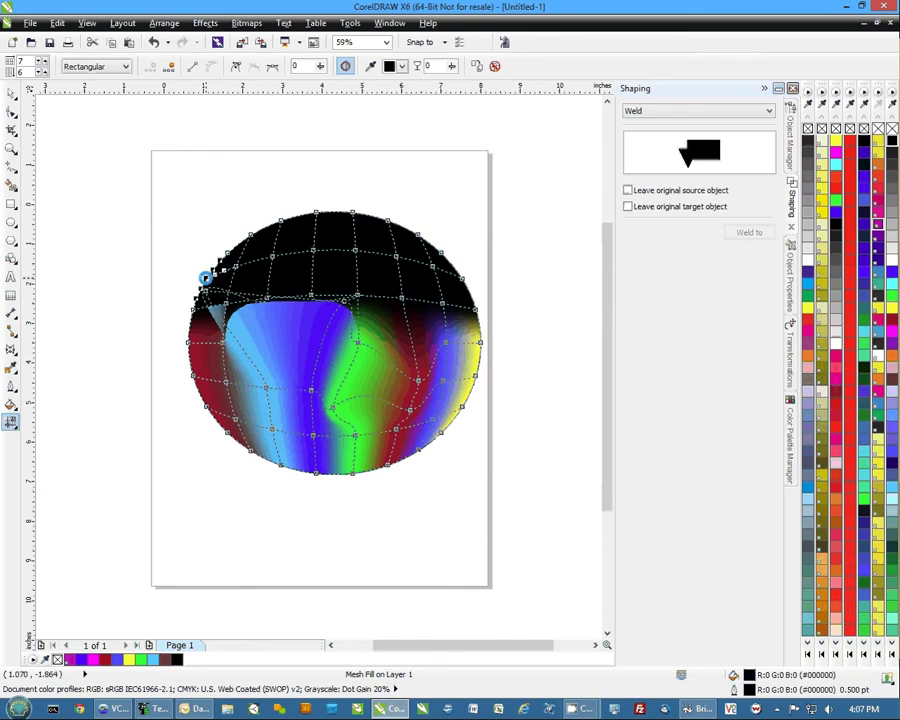
left_click_drag(205, 277, 122, 408)
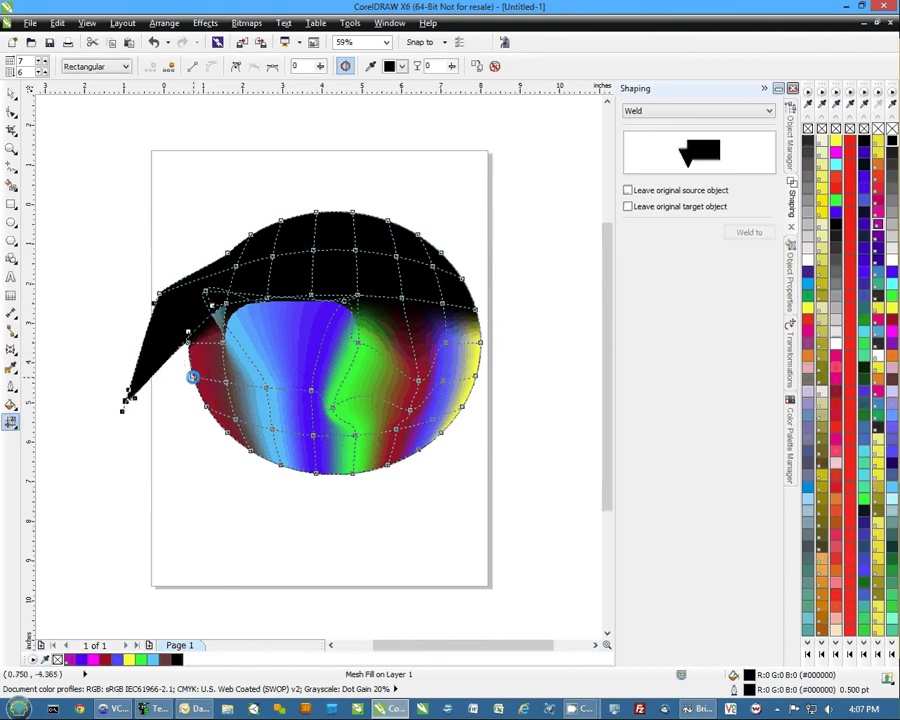
left_click_drag(194, 362, 234, 512)
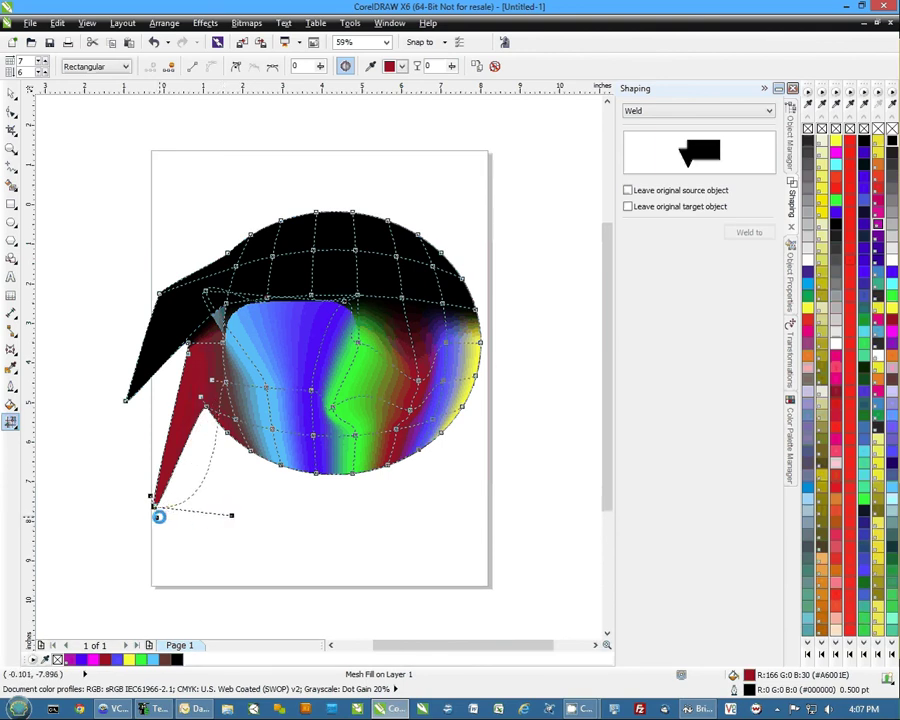
Round the red spike into a lobe by dragging its tip's control handles.
left_click_drag(158, 516, 171, 591)
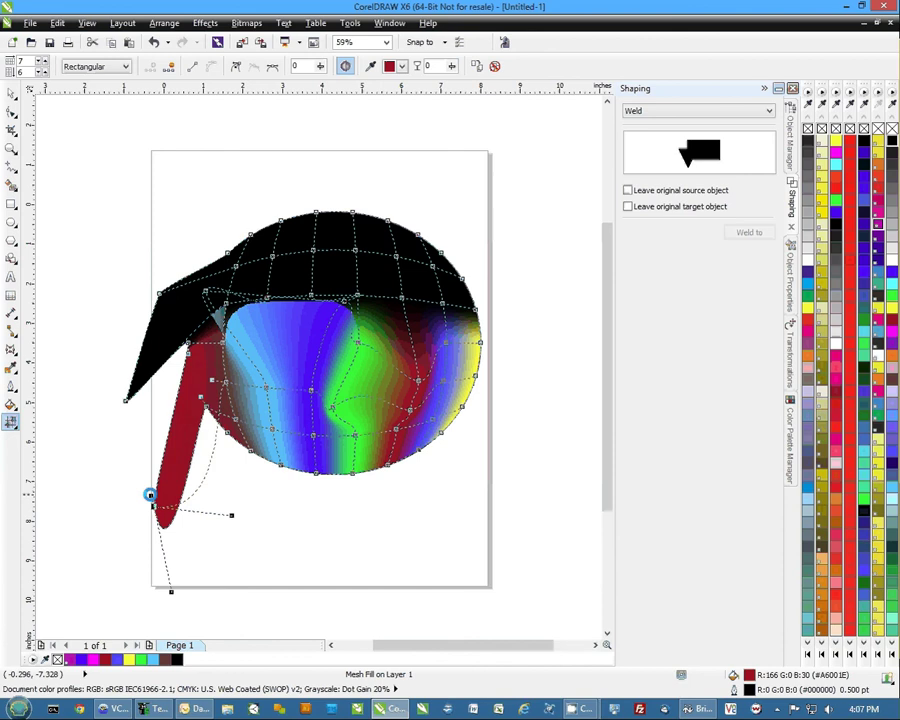
left_click_drag(150, 494, 119, 432)
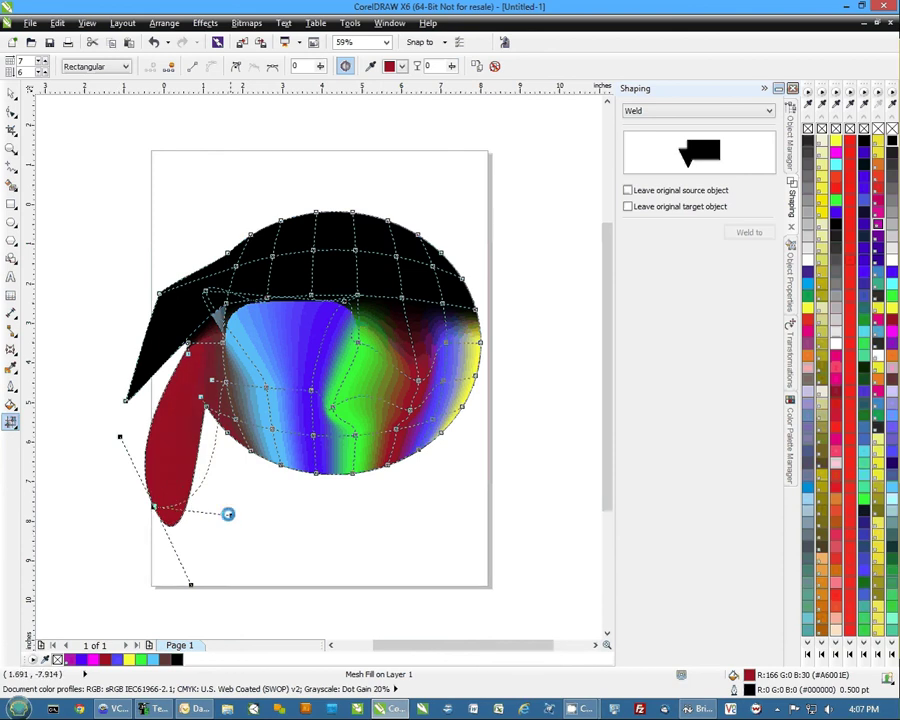
left_click_drag(232, 515, 233, 454)
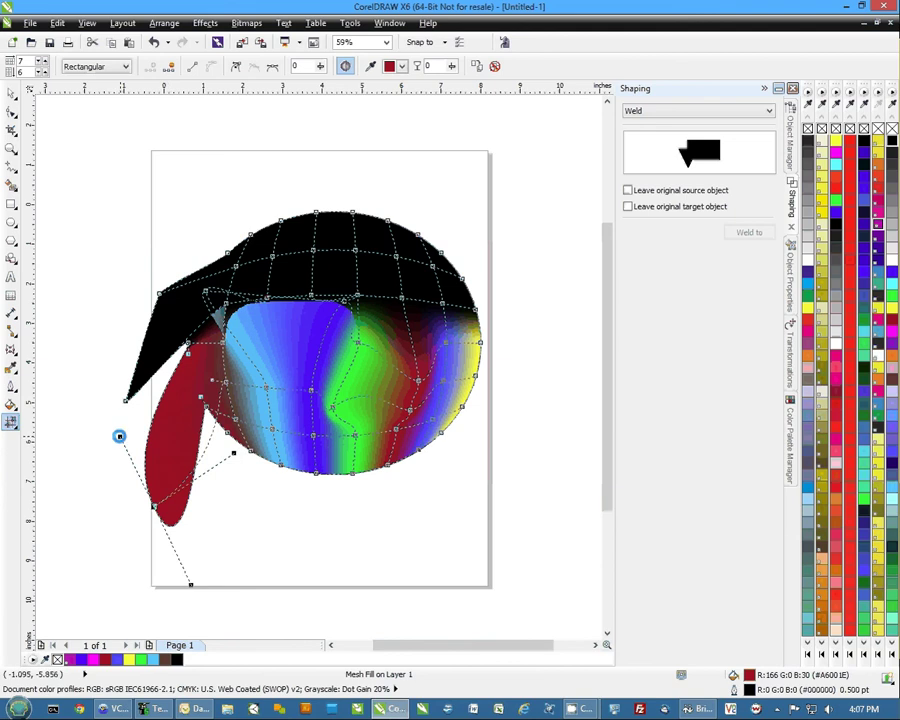
left_click_drag(119, 436, 88, 519)
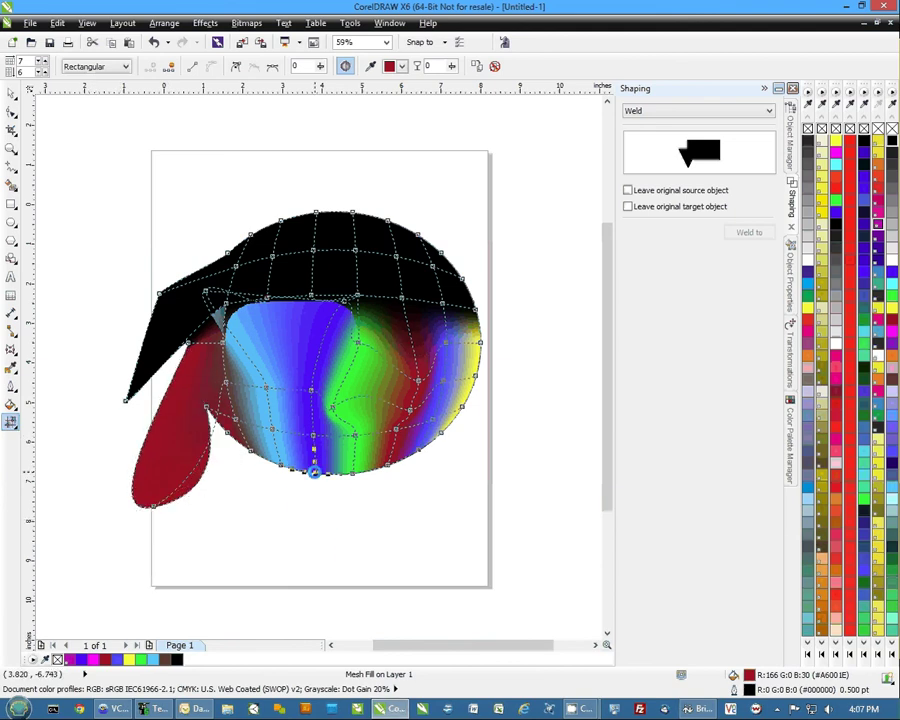
Pull the circle's bottom down into a broad blue-green block and deselect the shape.
left_click_drag(315, 470, 318, 556)
left_click(329, 574)
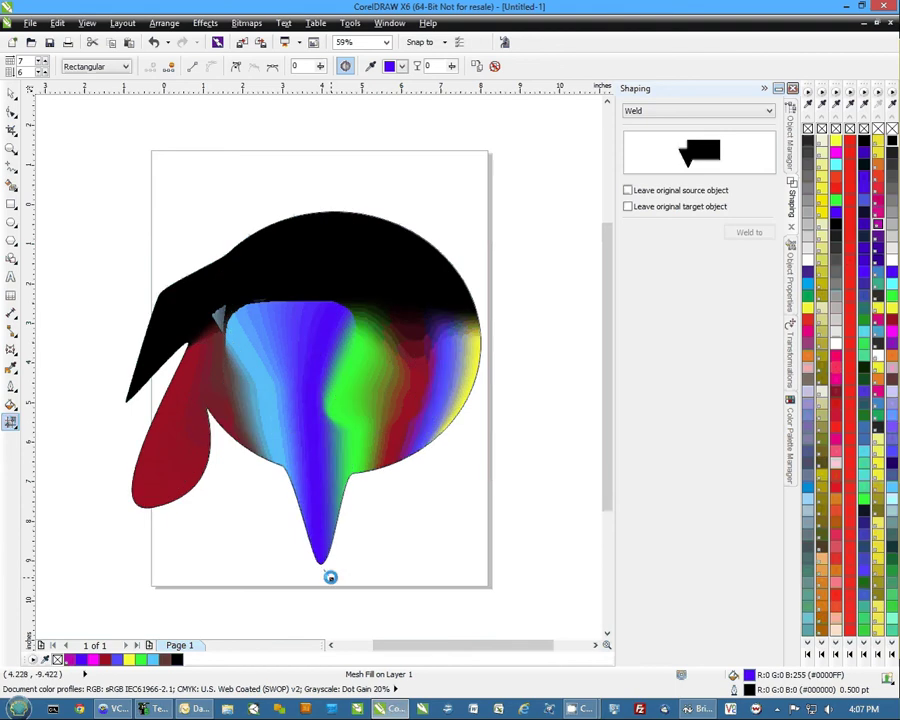
left_click_drag(380, 497, 418, 528)
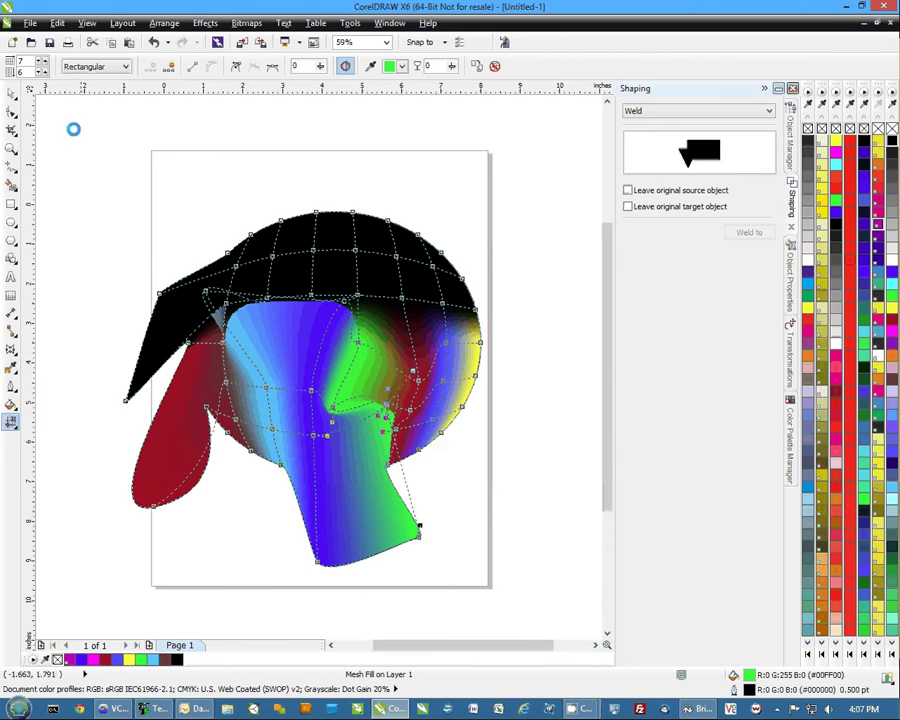
left_click(11, 92)
left_click(572, 464)
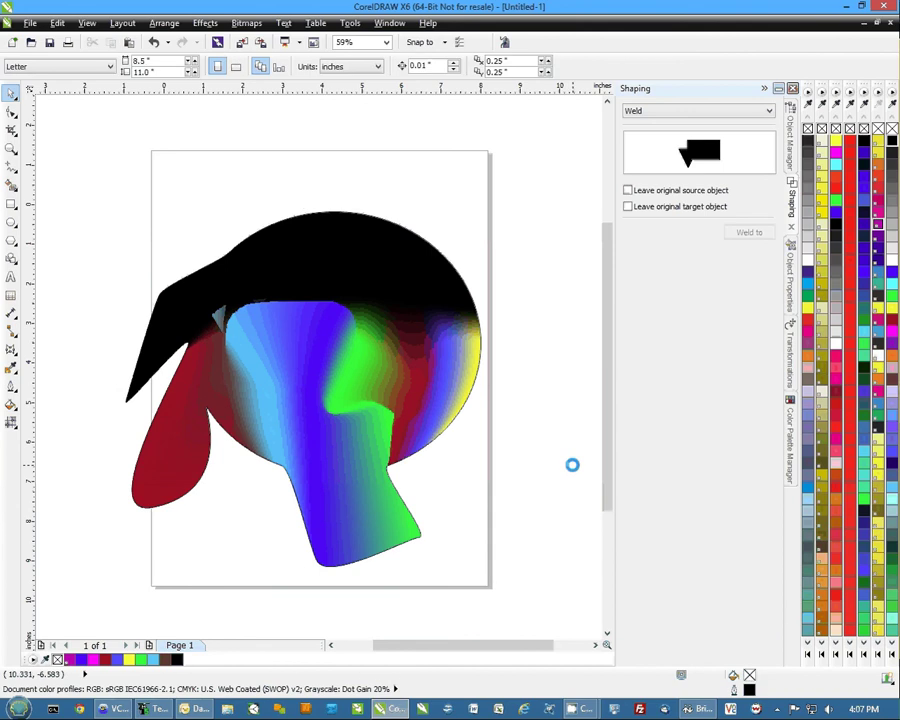